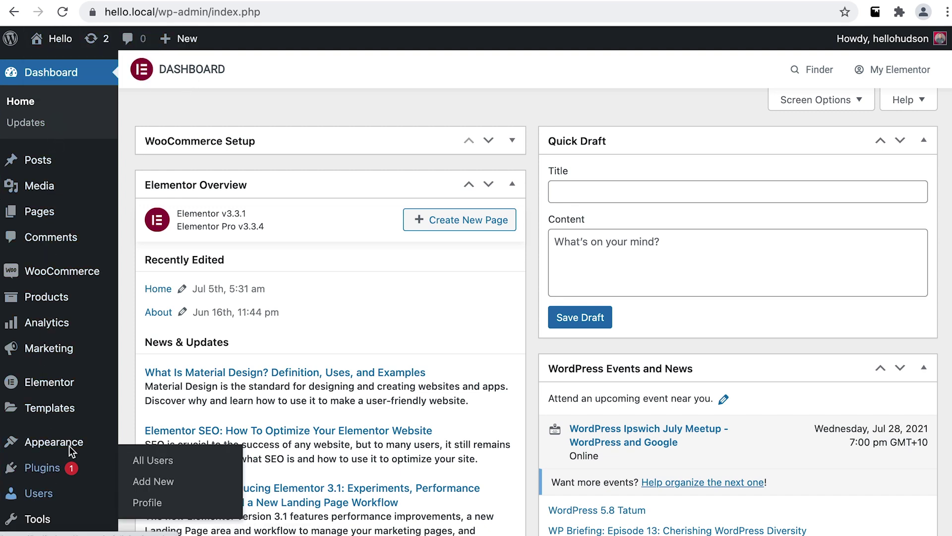
- Scroll the Dashboard down to the Site Health Status and At a Glance widgets
scroll(489, 311, "down", 5)
scroll(508, 330, "down", 4)
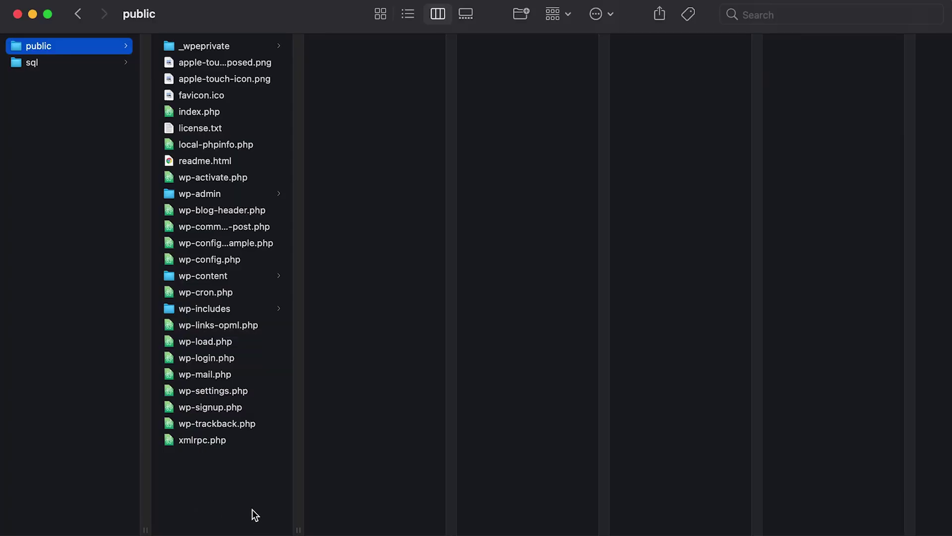
- Open the wp-admin folder and browse through its files
left_click(228, 193)
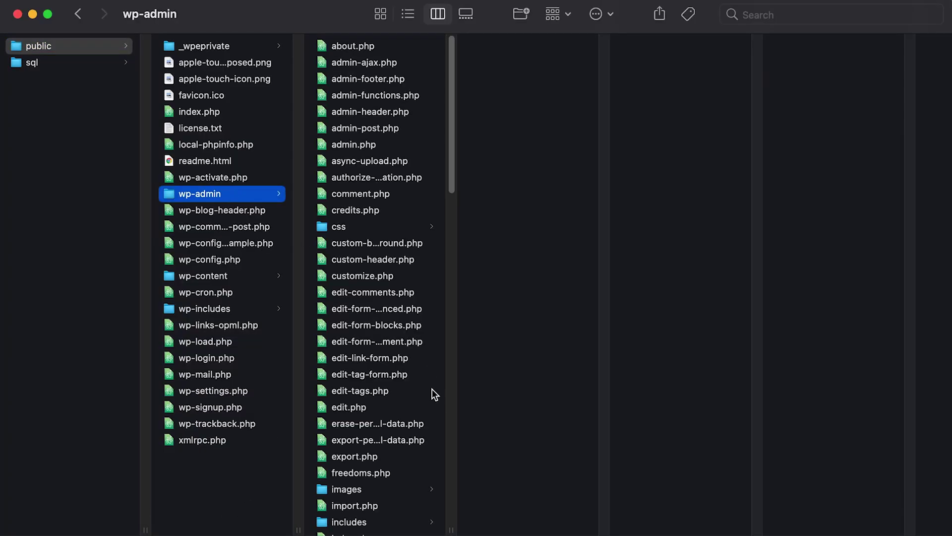
scroll(432, 415, "down", 10)
scroll(418, 427, "down", 5)
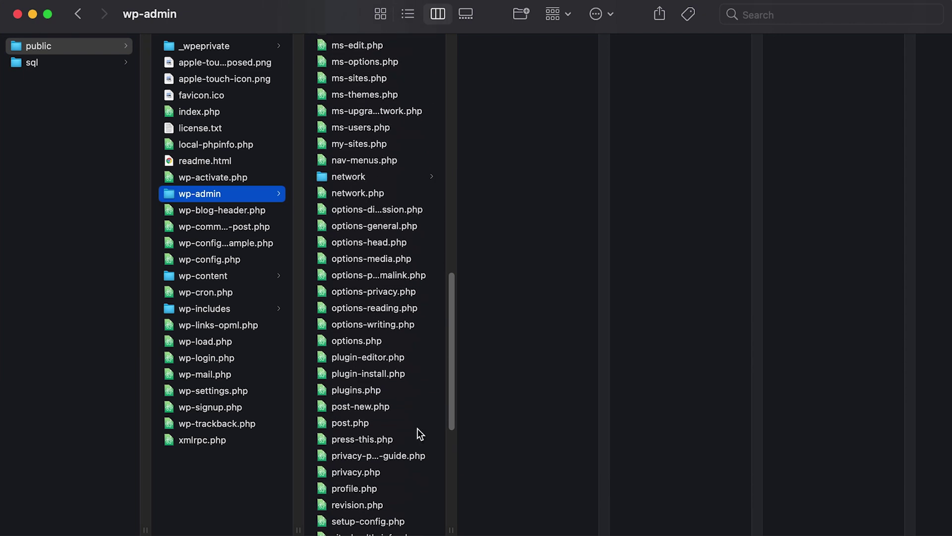
scroll(418, 428, "down", 10)
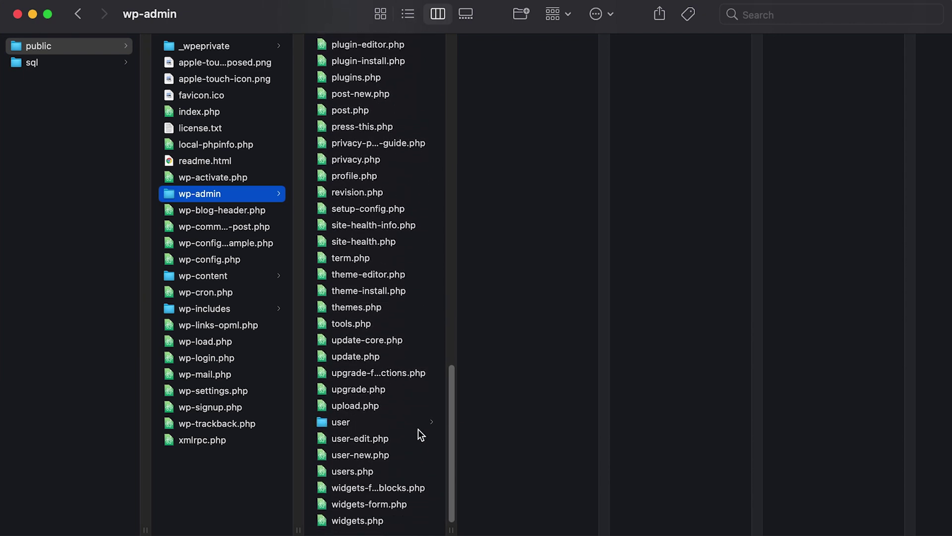
- Open the wp-includes folder and scroll through its full contents
left_click(224, 310)
scroll(367, 392, "down", 1)
scroll(388, 414, "down", 10)
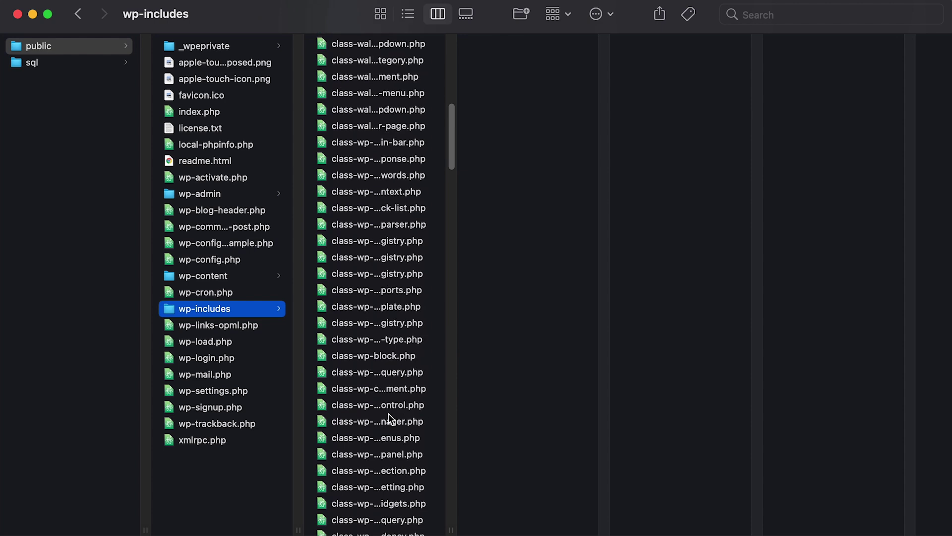
scroll(389, 413, "down", 5)
scroll(389, 412, "down", 5)
scroll(388, 413, "down", 5)
scroll(390, 414, "down", 3)
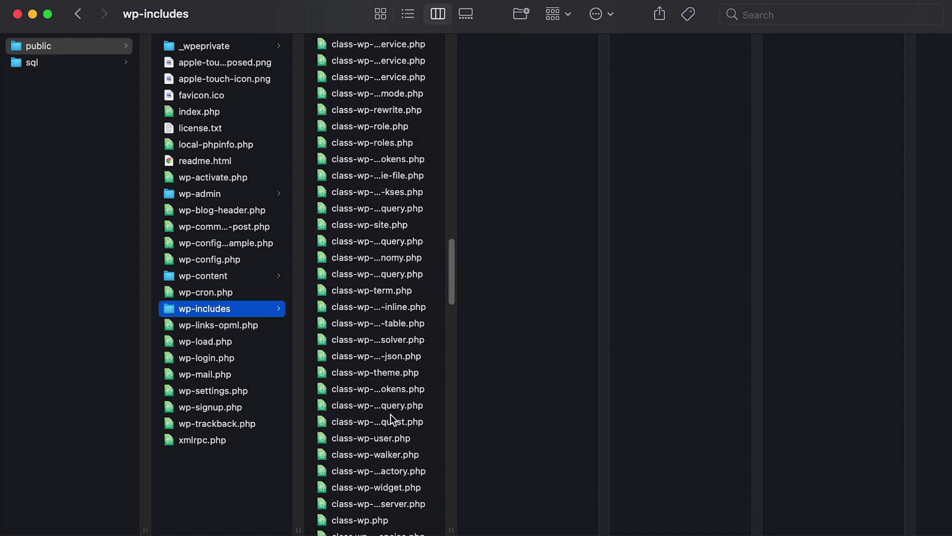
scroll(391, 414, "down", 10)
scroll(391, 415, "down", 5)
scroll(391, 415, "down", 3)
scroll(391, 416, "down", 15)
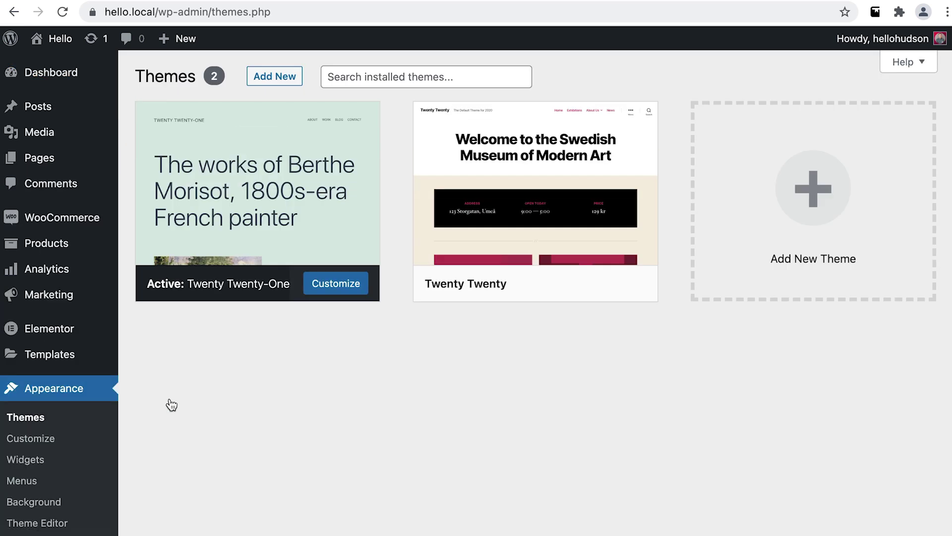
- Search the theme directory for 'hello' and install the Hello Elementor theme
left_click(275, 79)
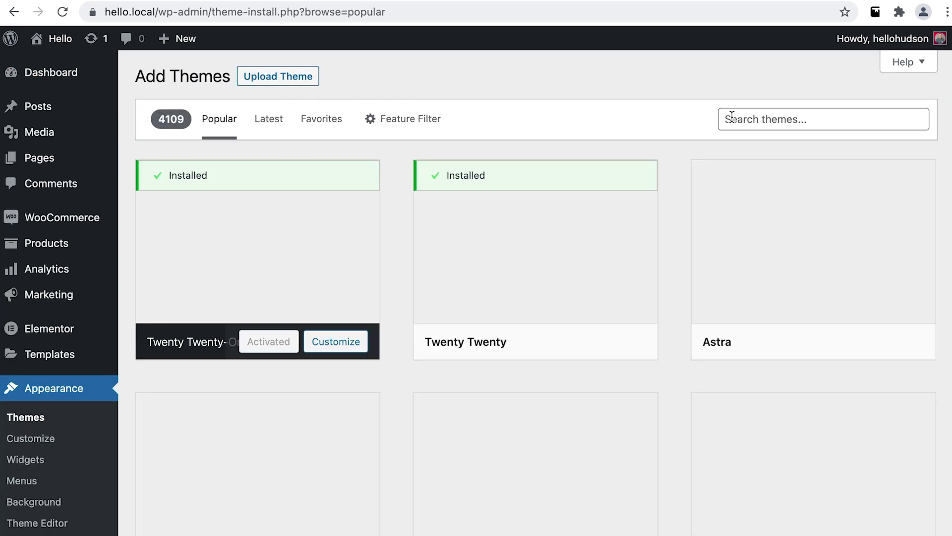
left_click(732, 119)
type("lo")
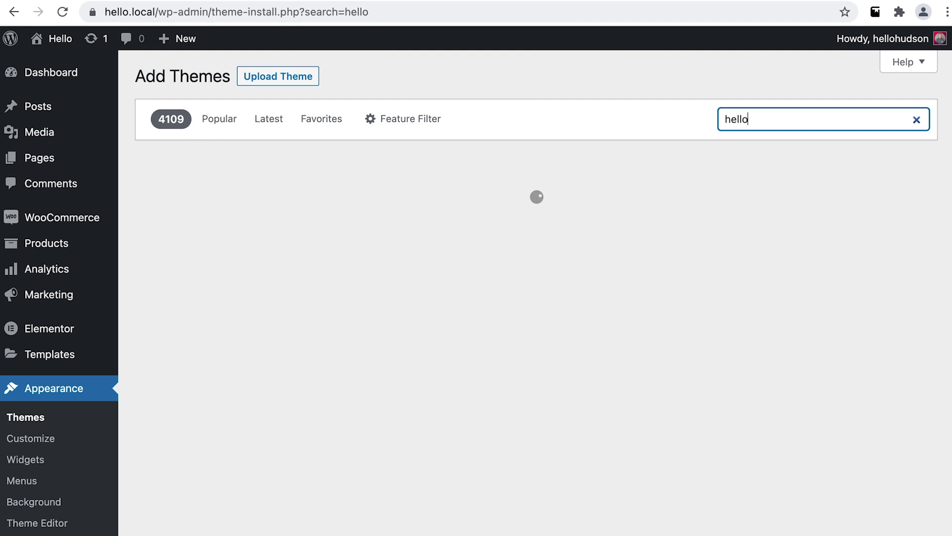
mouse_move(813, 245)
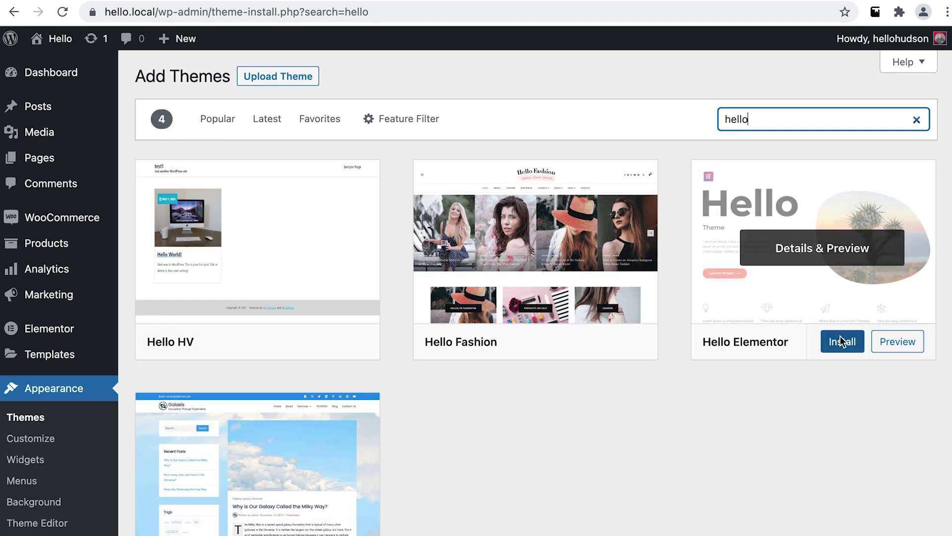
left_click(842, 341)
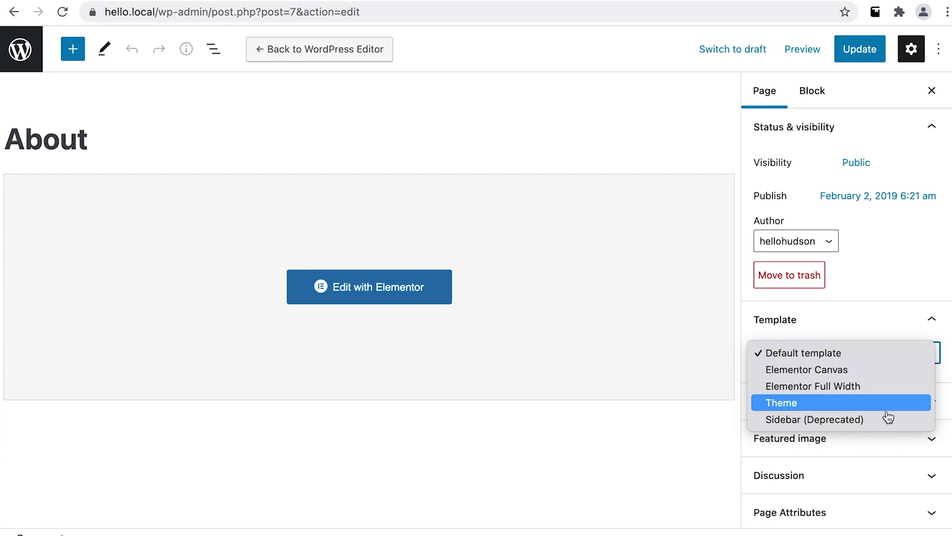
- Scroll the About page's editor sidebar down to Template Settings
scroll(945, 468, "down", 3)
scroll(944, 471, "down", 5)
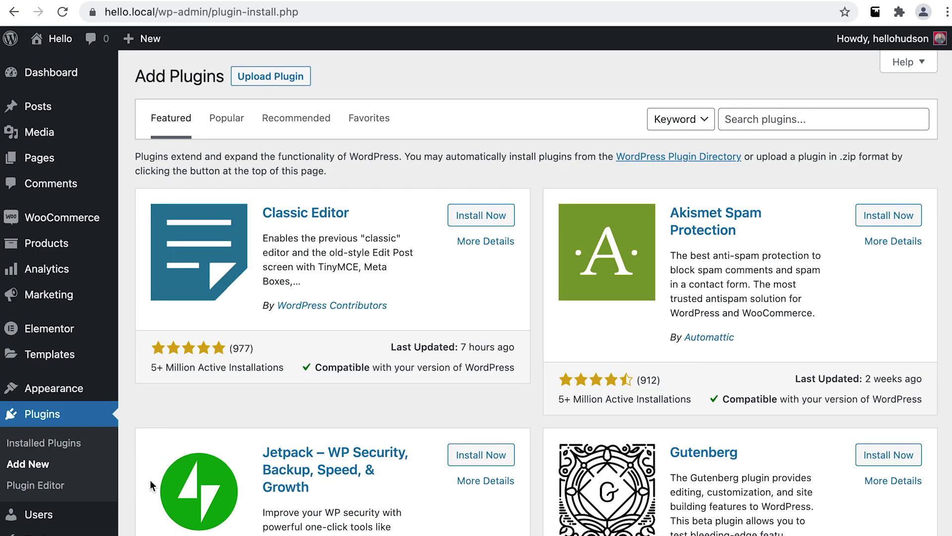
- Search the plugin directory for 'seo' to list Yoast SEO and Rank Math SEO
left_click(766, 117)
type("s")
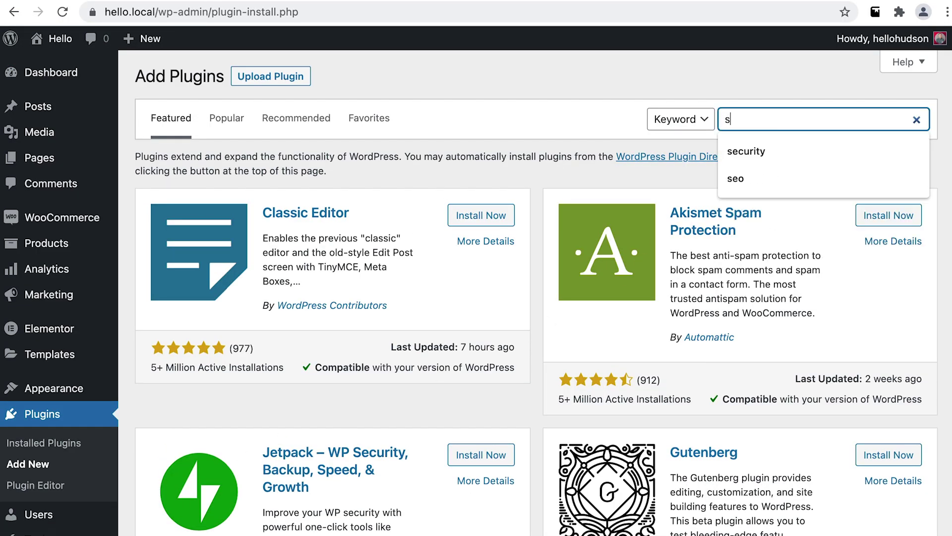
type("eo")
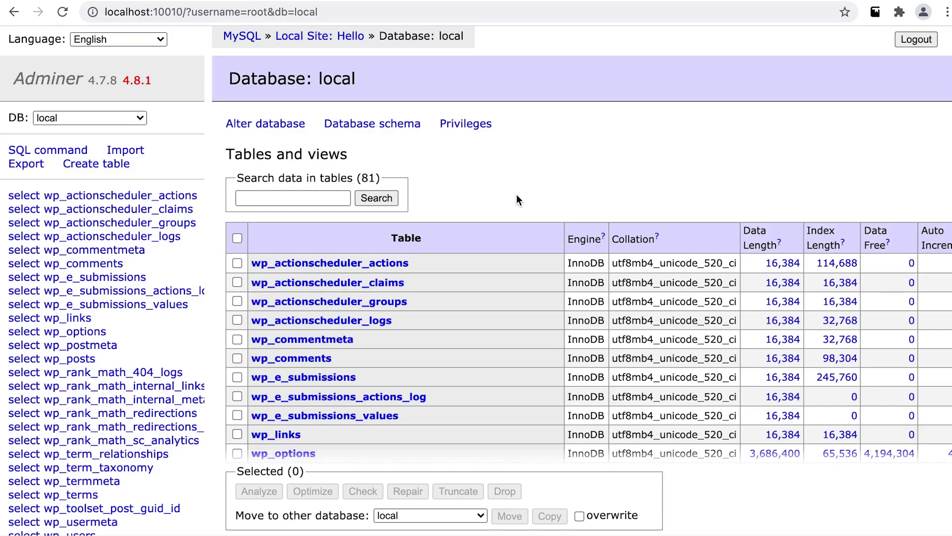
- Scroll Adminer's list of wp_ tables down to the Yoast tables
scroll(517, 196, "down", 3)
scroll(517, 200, "down", 3)
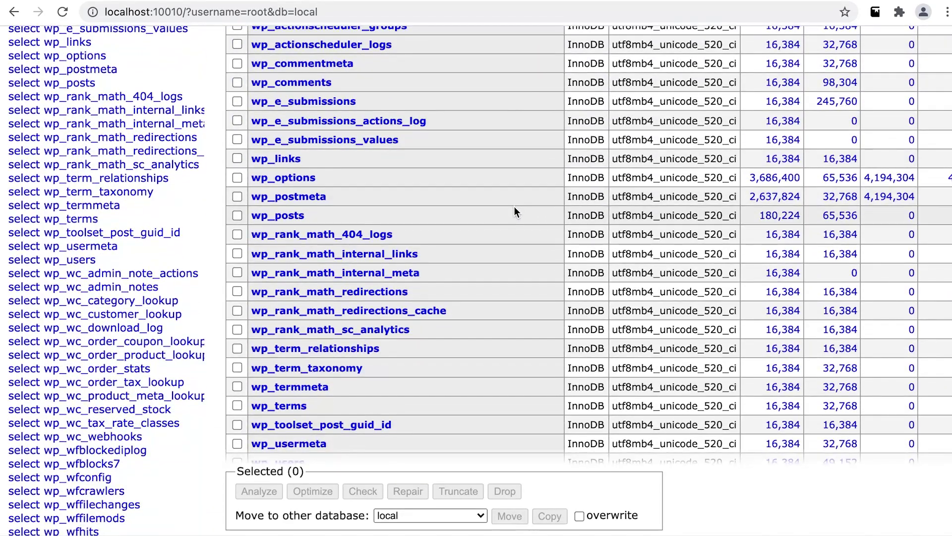
scroll(514, 207, "down", 5)
scroll(513, 208, "down", 3)
scroll(513, 210, "down", 2)
scroll(512, 212, "down", 7)
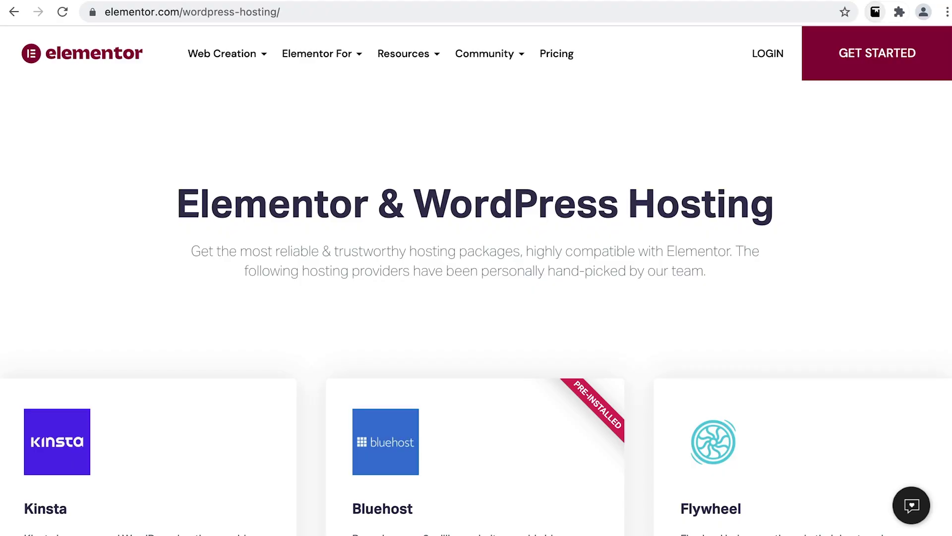
- Scroll through the hosting providers on Elementor's WordPress Hosting page
scroll(476, 297, "down", 1)
scroll(476, 298, "down", 2)
scroll(476, 297, "down", 2)
scroll(476, 298, "down", 2)
scroll(476, 298, "down", 2)
scroll(476, 297, "down", 3)
scroll(476, 298, "down", 2)
scroll(476, 297, "down", 1)
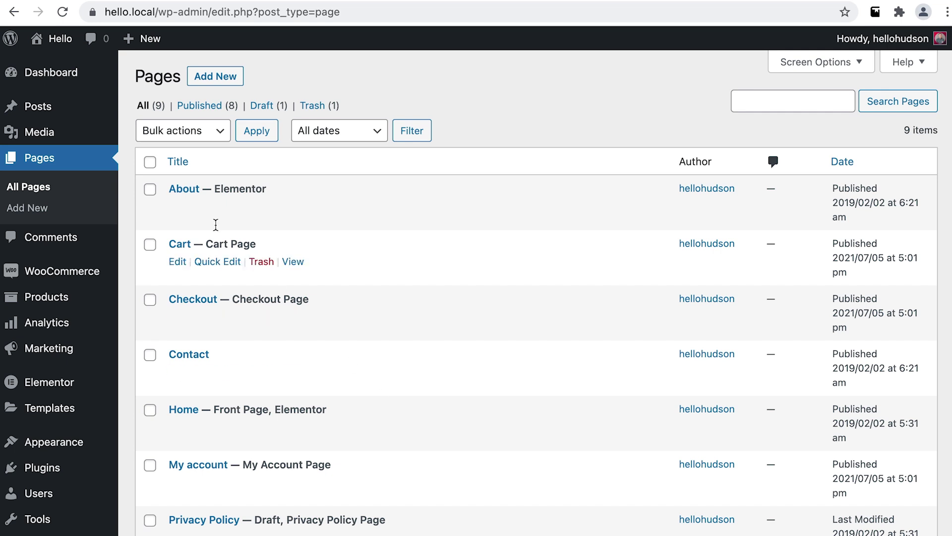
- Start a new post from Posts > Add New
mouse_move(37, 107)
left_click(157, 138)
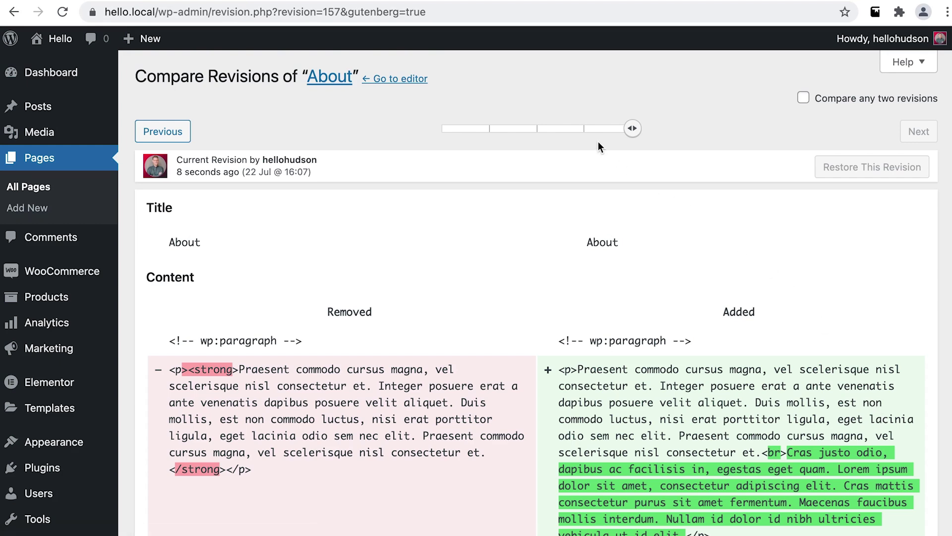
- Step back on the About page's revision slider to the earlier 16:06 revision
left_click(586, 130)
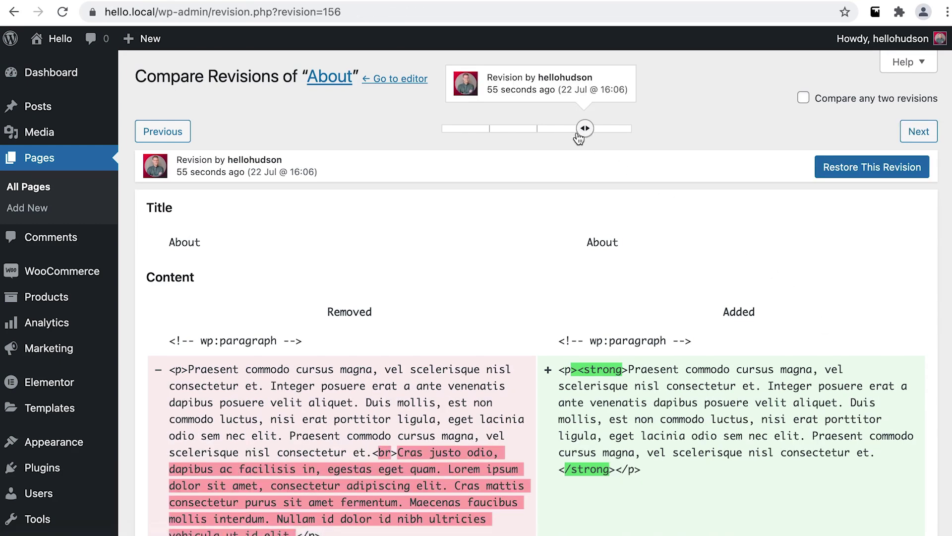
left_click_drag(579, 130, 552, 130)
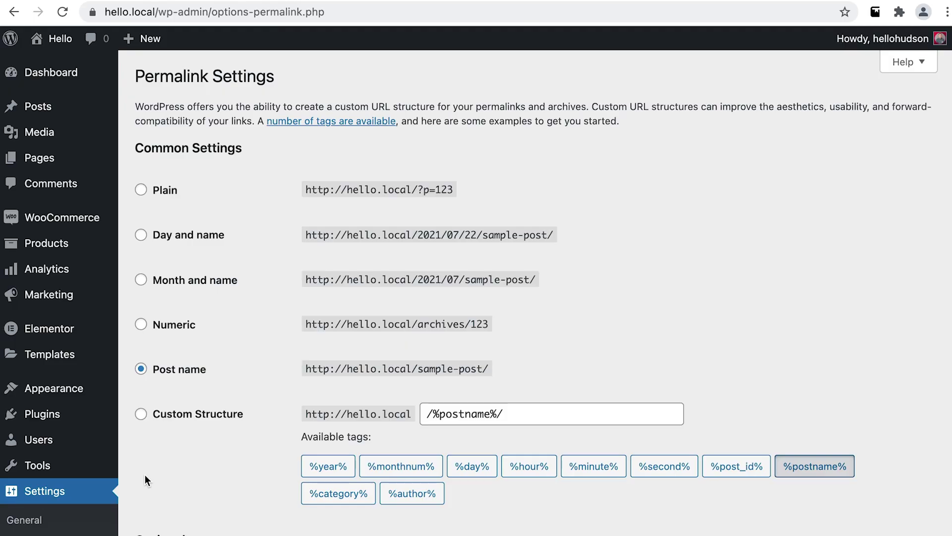
- Try the Day and name permalink format, then choose Numeric (/archives/%post_id%)
left_click(169, 240)
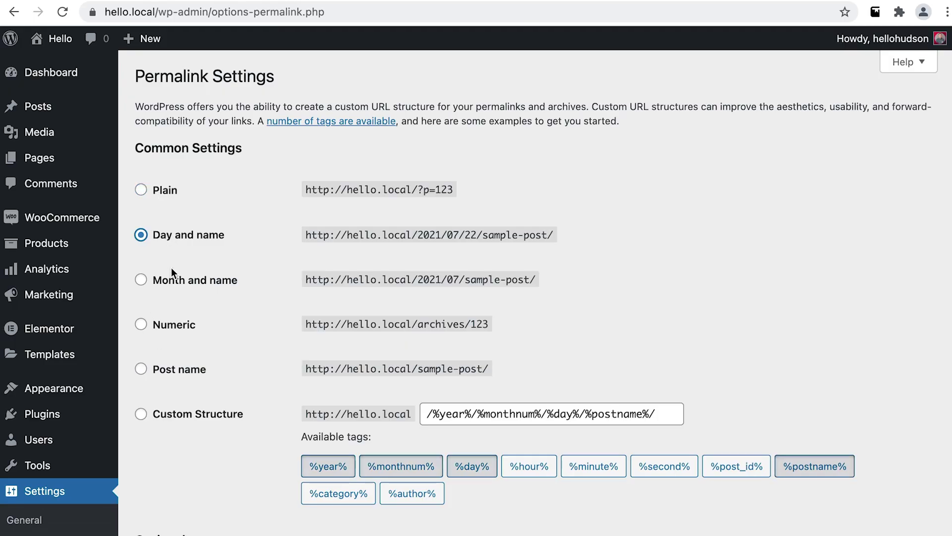
left_click(172, 327)
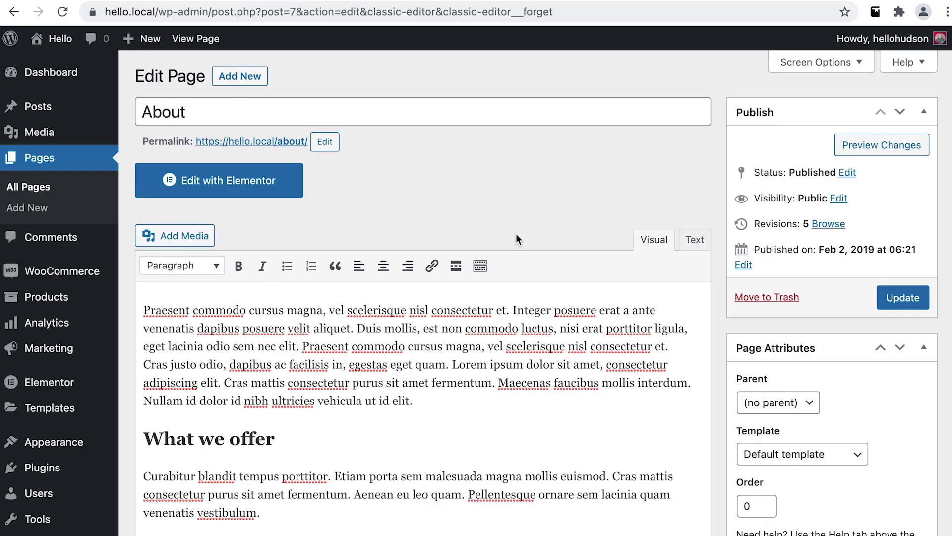
- Insert the calculator and tax papers photo on a new line after the first paragraph
left_click(438, 400)
key("Return")
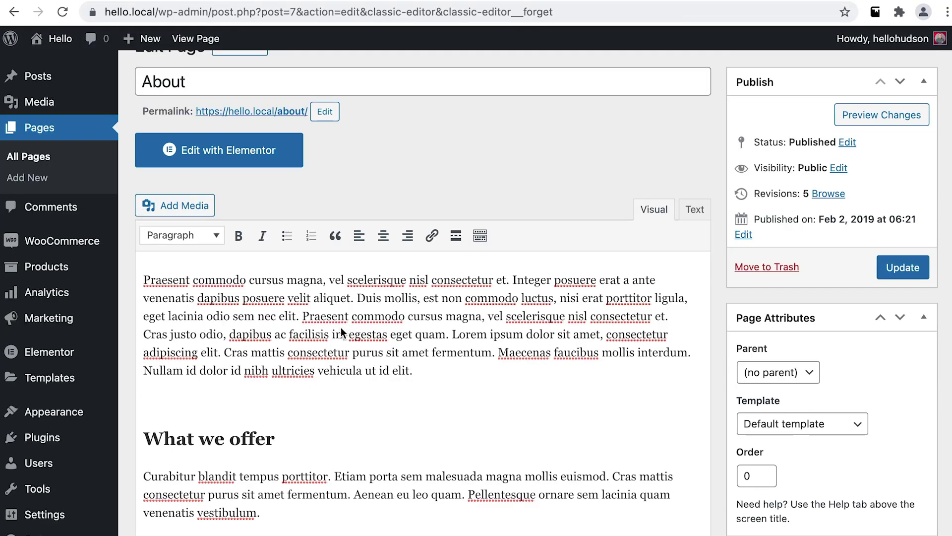
left_click(195, 209)
left_click(221, 224)
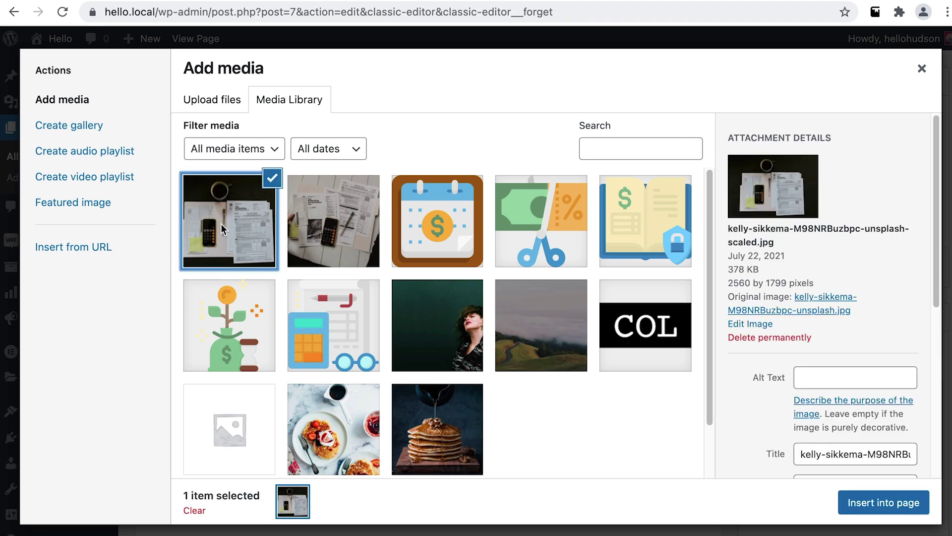
left_click(856, 506)
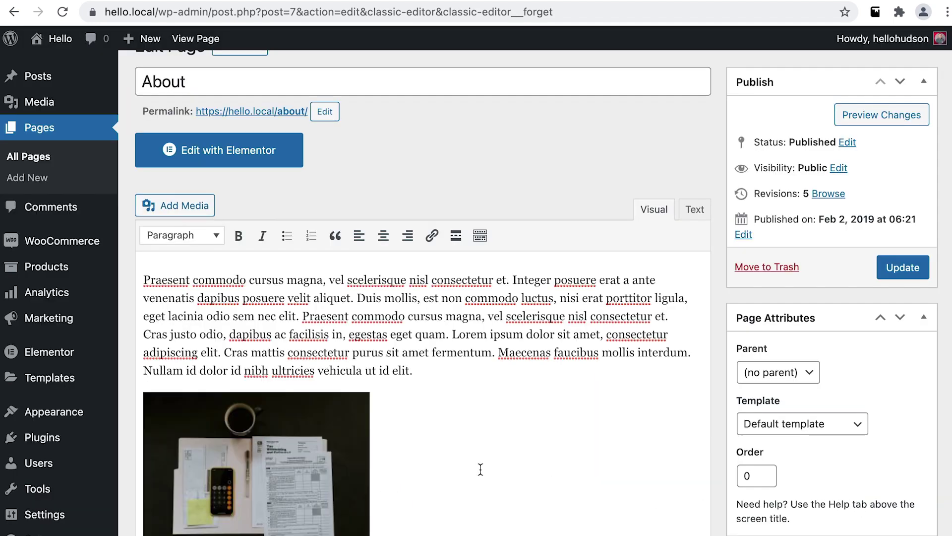
- Change the inserted photo's display size to Large
left_click(293, 372)
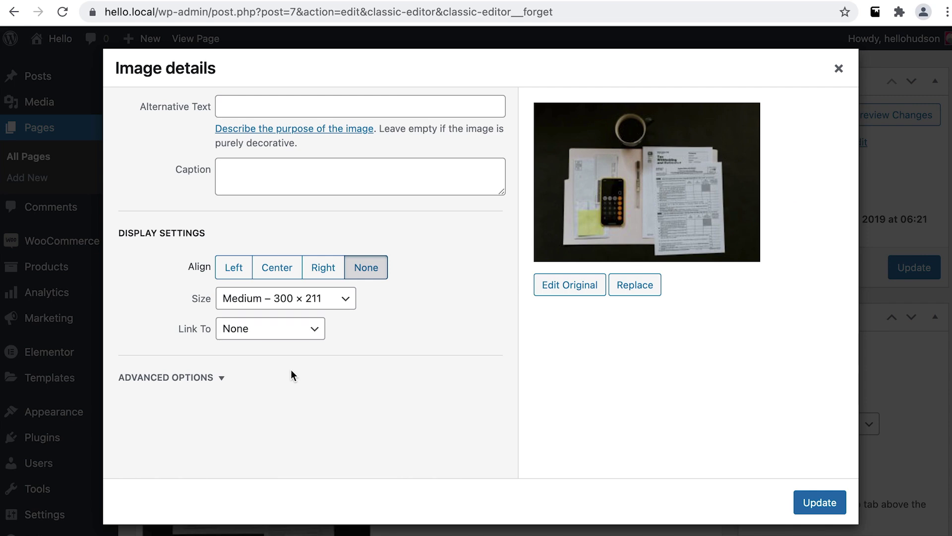
left_click(272, 303)
left_click(270, 316)
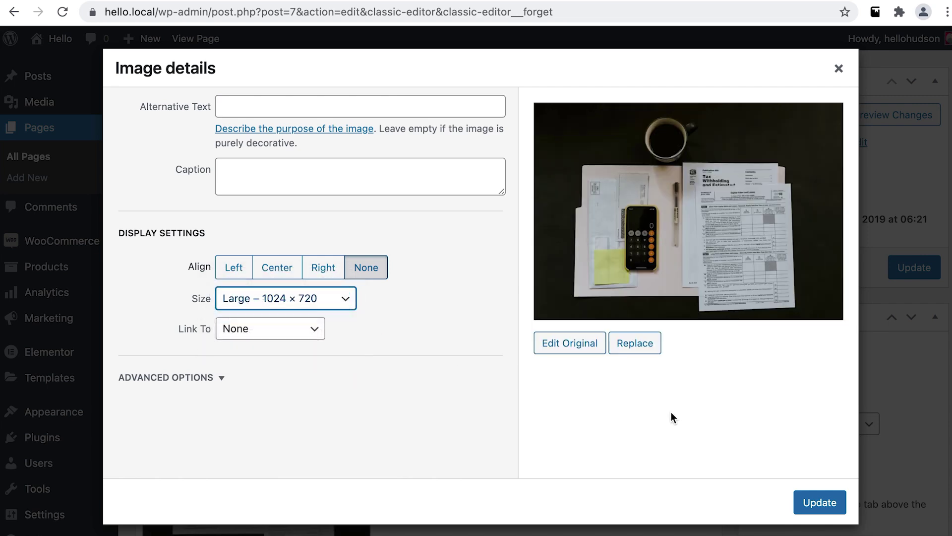
left_click(818, 502)
scroll(719, 482, "down", 5)
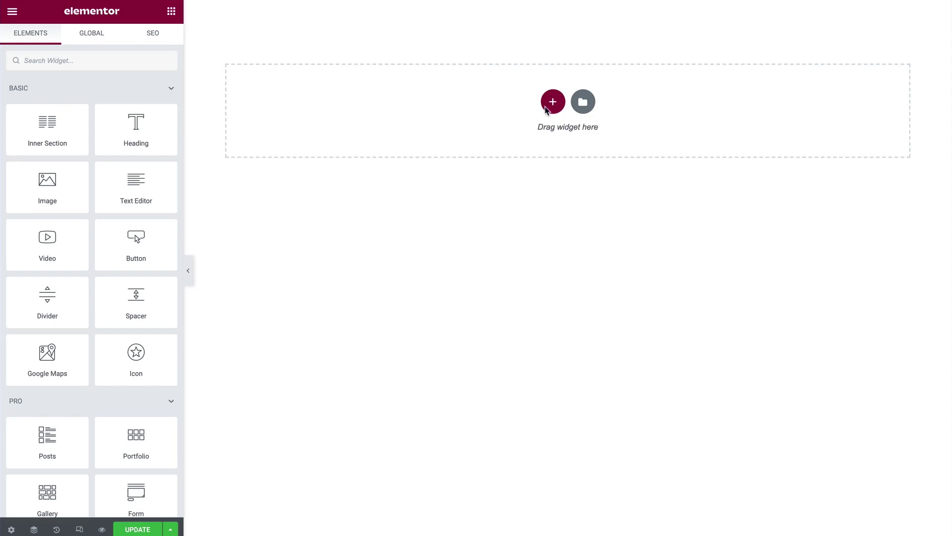
- Type the heading text 'Your guide to' into the empty Elementor section
left_click(560, 14)
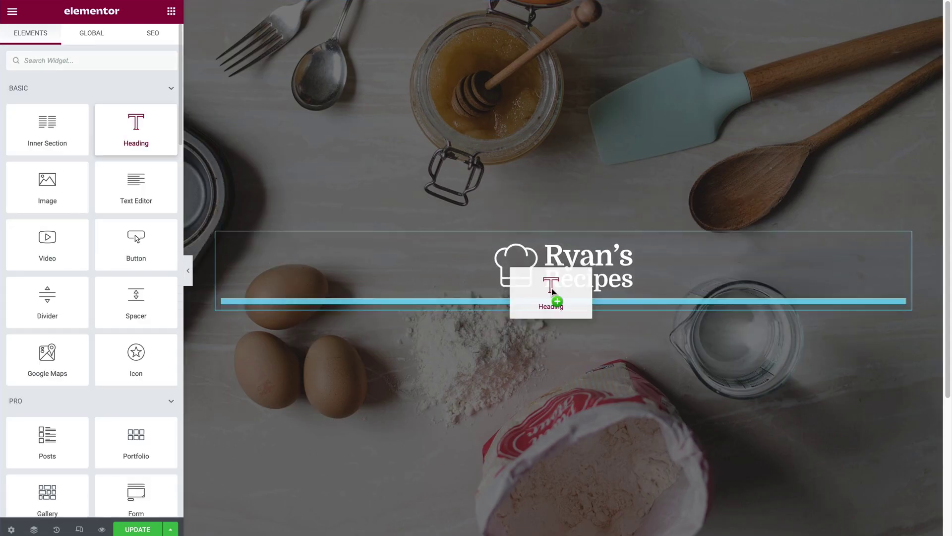
type("Your guide to")
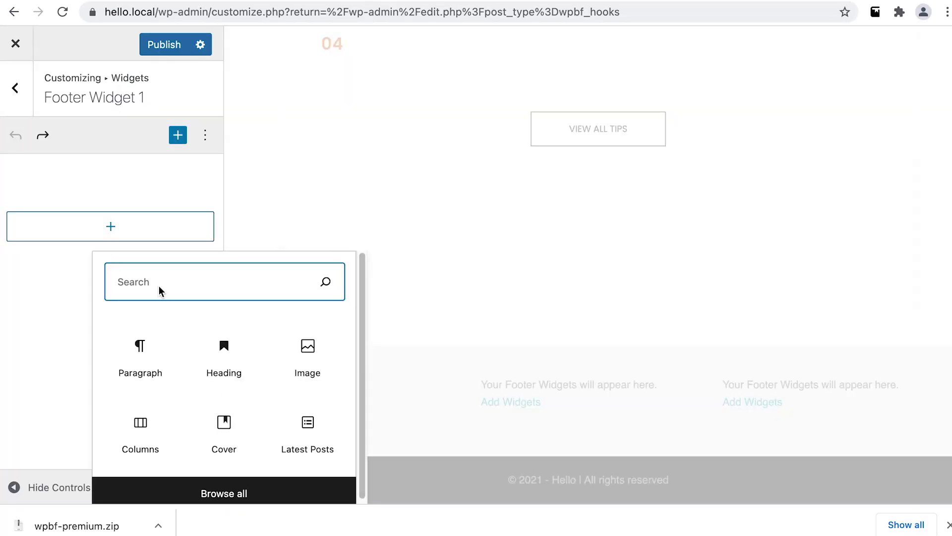
- Add a 'Latest Posts' Heading block, then a Latest Posts block found by searching 'posts'
left_click(237, 362)
type("La")
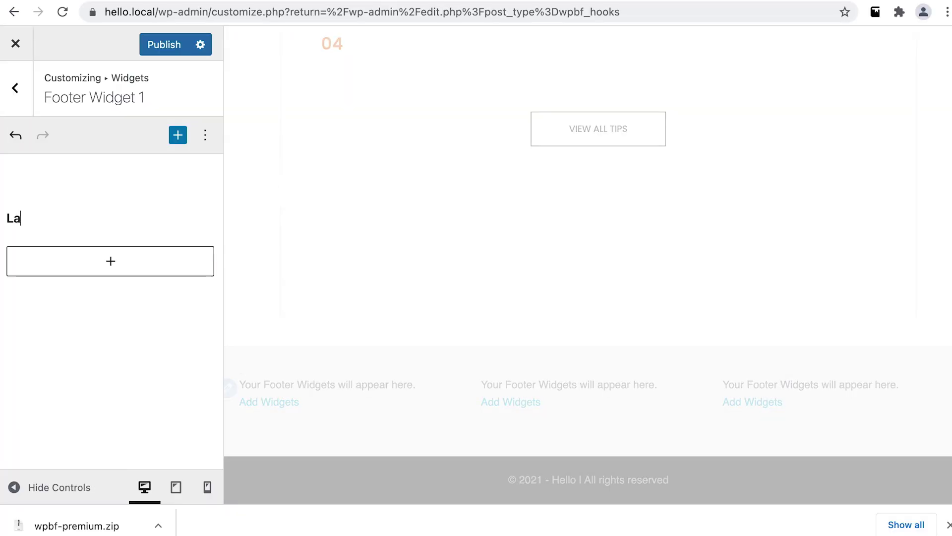
type("test Posts")
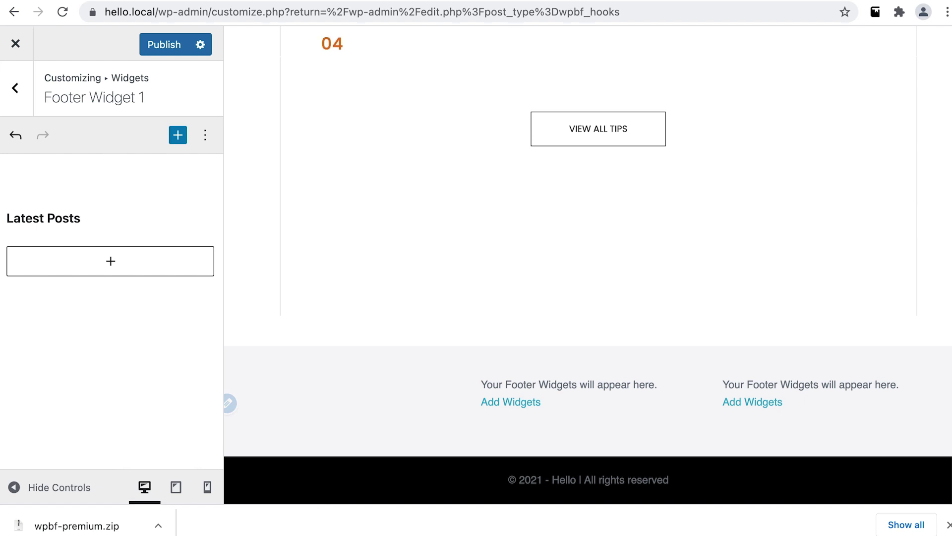
left_click(169, 266)
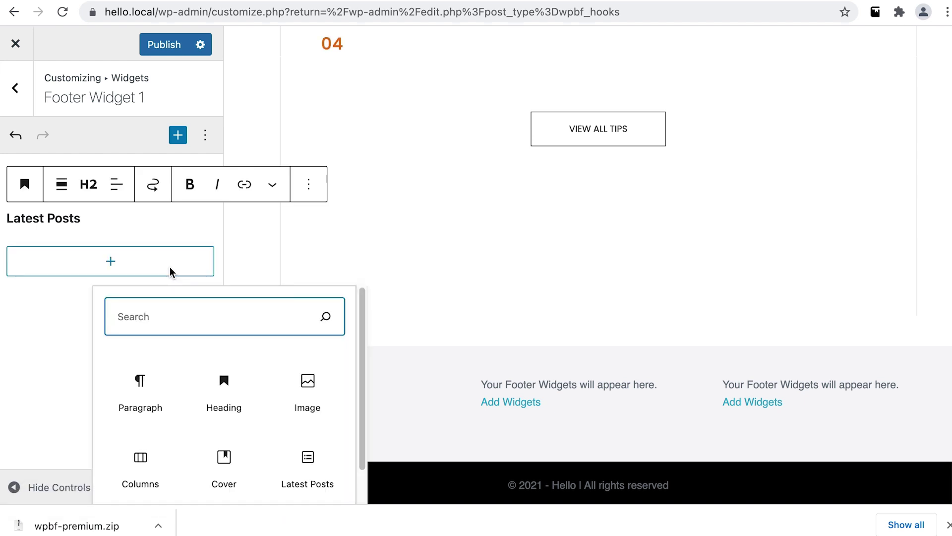
type("posts")
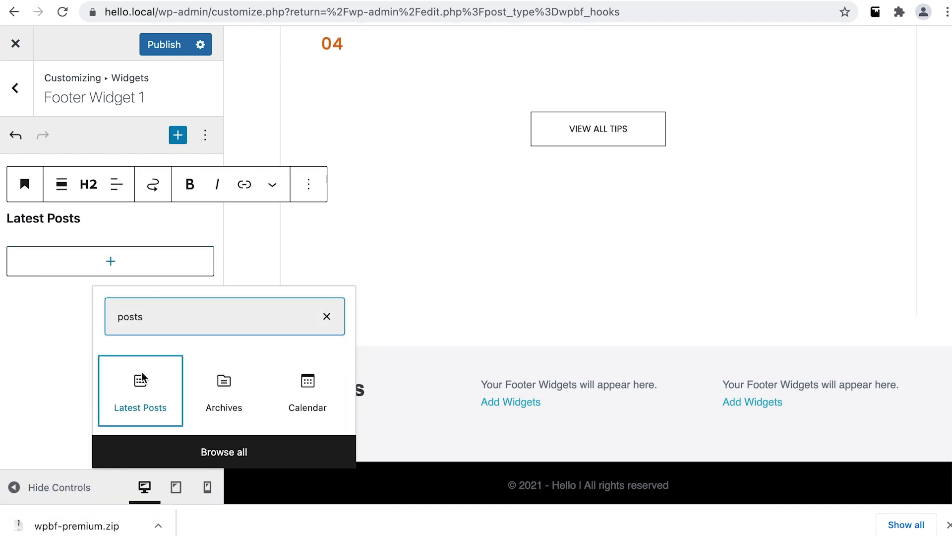
left_click(141, 372)
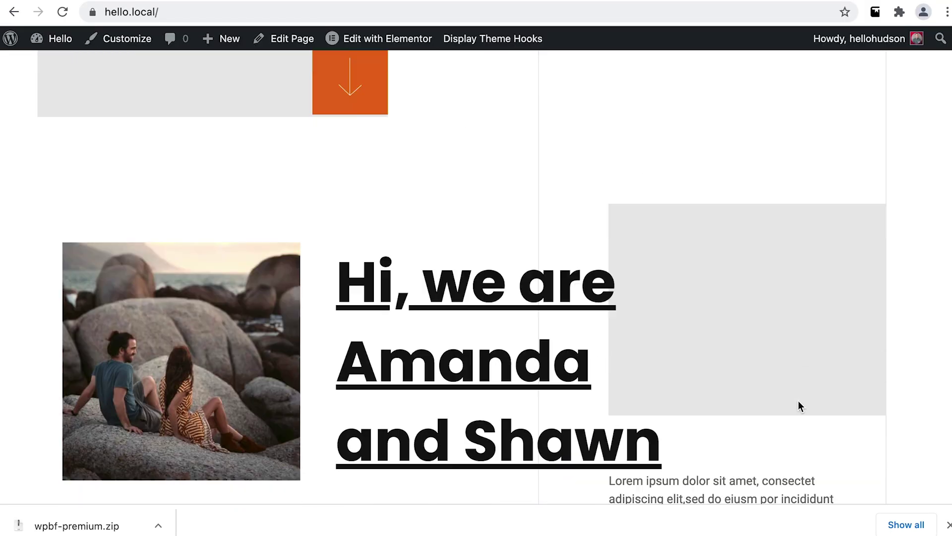
scroll(799, 405, "down", 3)
- Scroll the homepage, then go to the admin Dashboard and scroll to Events and News
scroll(798, 400, "up", 15)
scroll(644, 297, "up", 2)
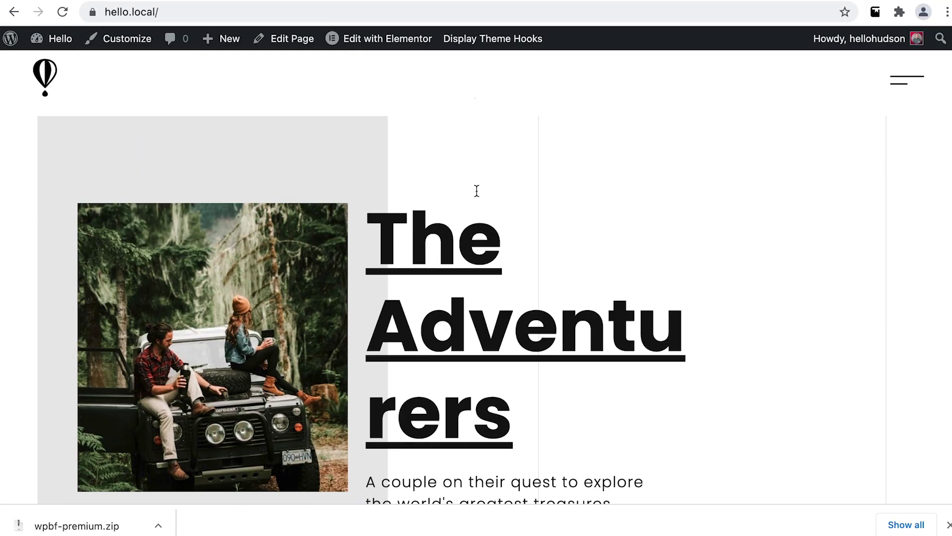
mouse_move(52, 38)
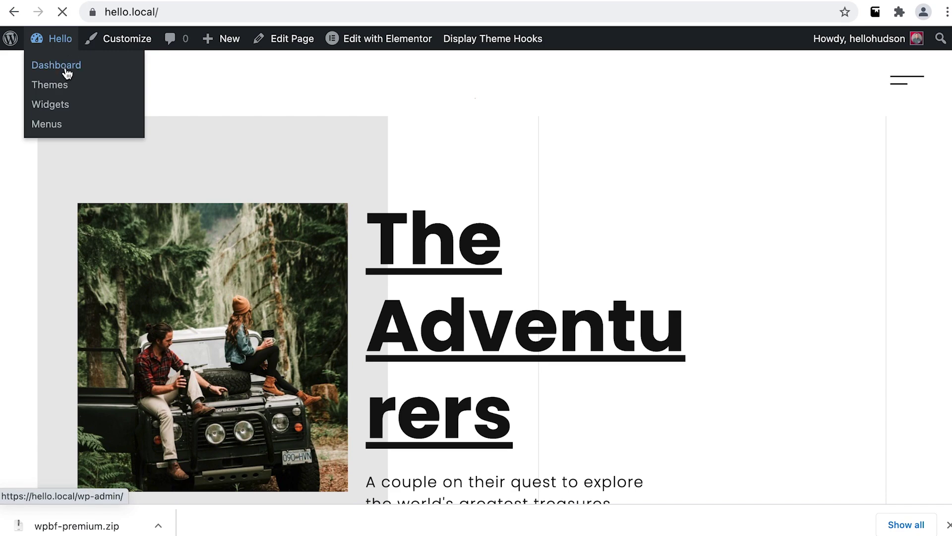
left_click(67, 74)
scroll(798, 323, "down", 2)
scroll(800, 324, "down", 5)
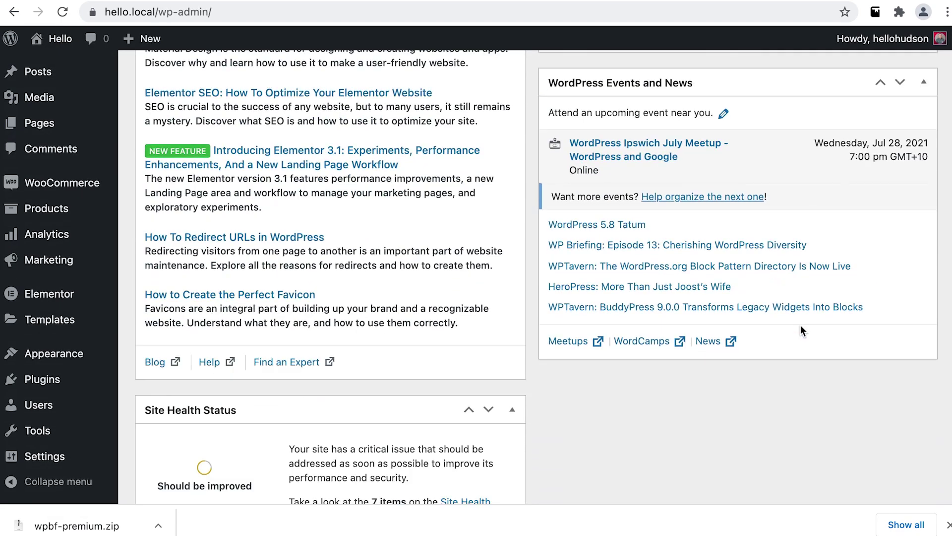